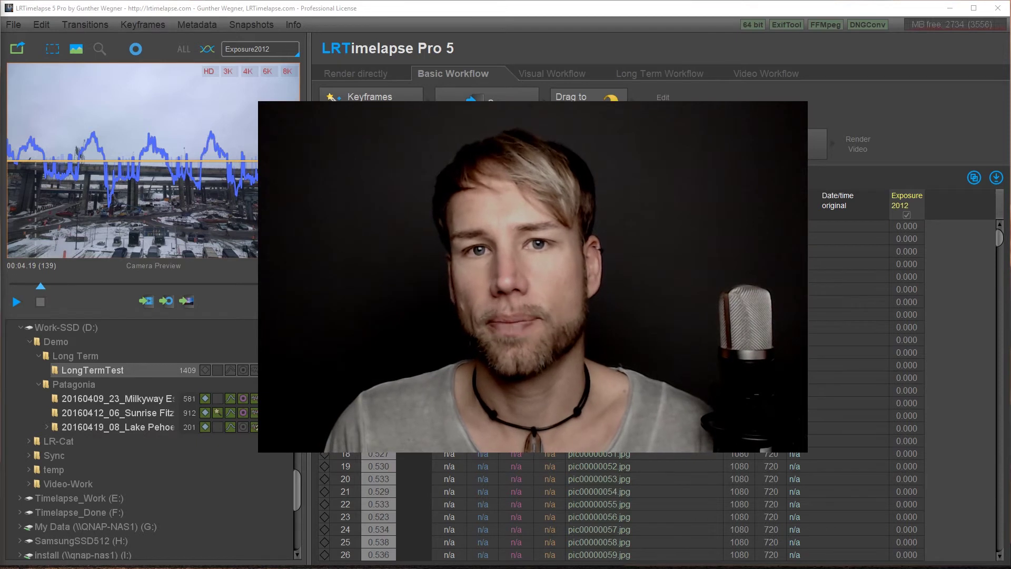
Step: Play the LongTermTest timelapse in the preview
{"action": "left_click", "coordinate": [16, 392]}
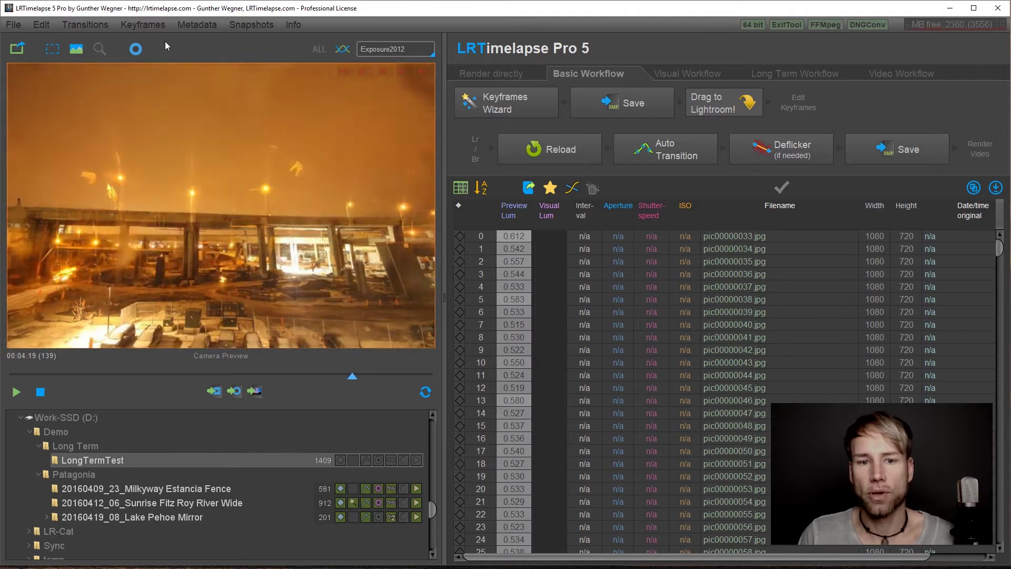
Step: Stop playback, open the Long Term Workflow filter settings, and scrub back to a daylight frame
{"action": "key", "text": "space"}
{"action": "left_click", "coordinate": [779, 71]}
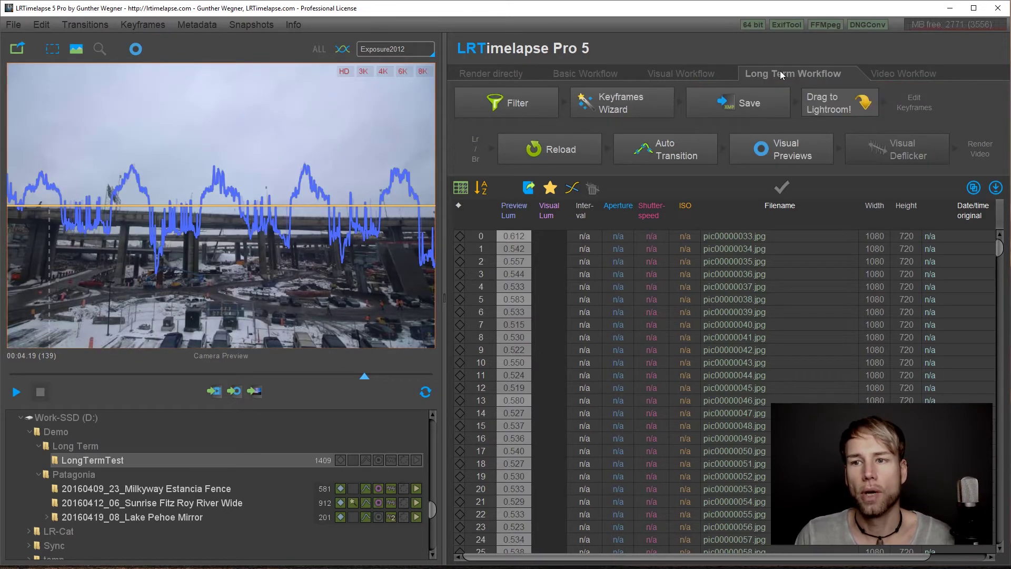
{"action": "left_click", "coordinate": [530, 103]}
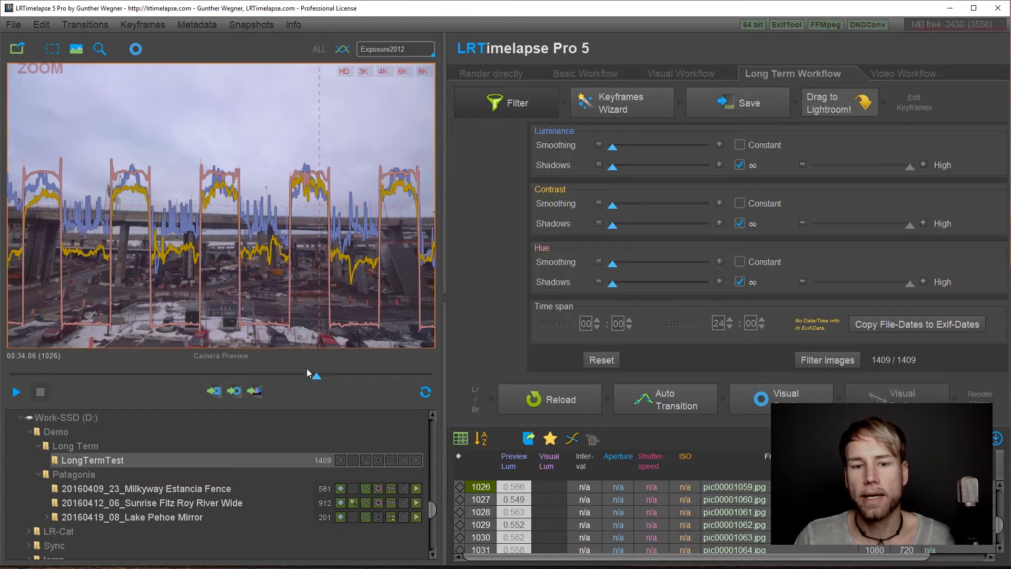
{"action": "left_click_drag", "start_coordinate": [312, 374], "coordinate": [248, 372]}
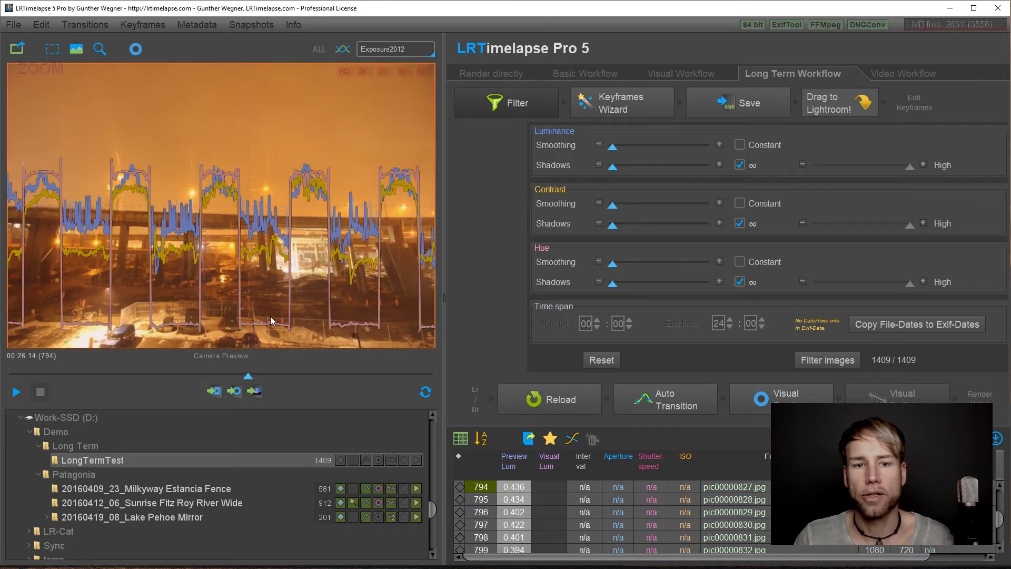
{"action": "left_click_drag", "start_coordinate": [248, 378], "coordinate": [221, 378]}
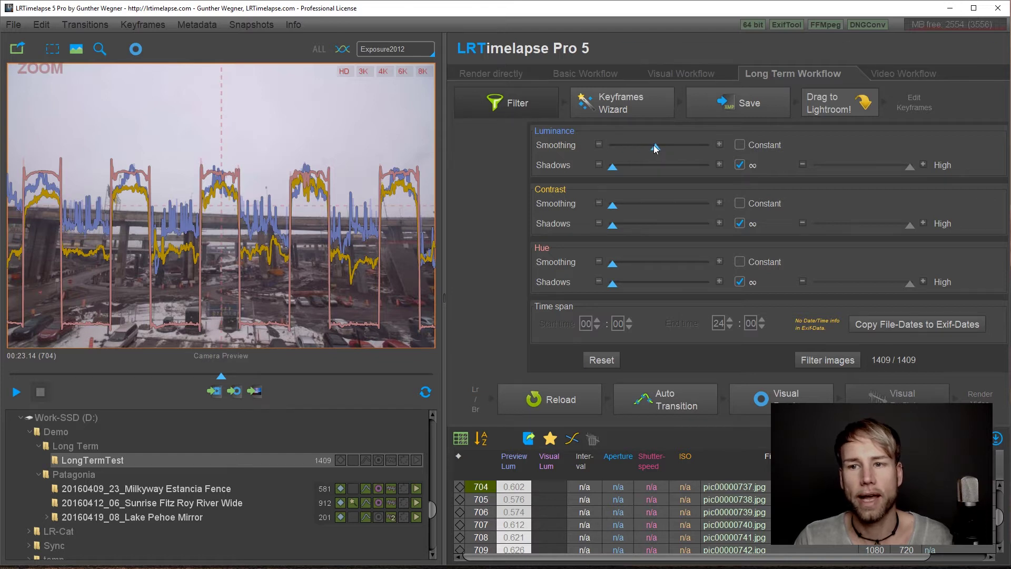
Step: Raise Luminance Smoothing and Shadows until only 531 of 1409 images remain
{"action": "left_click", "coordinate": [653, 144]}
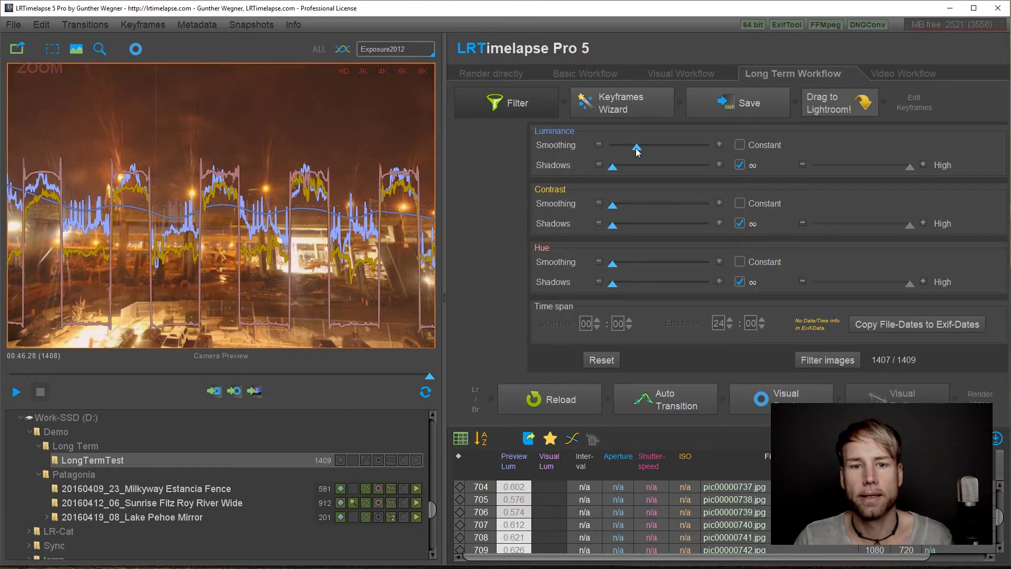
{"action": "left_click", "coordinate": [636, 148]}
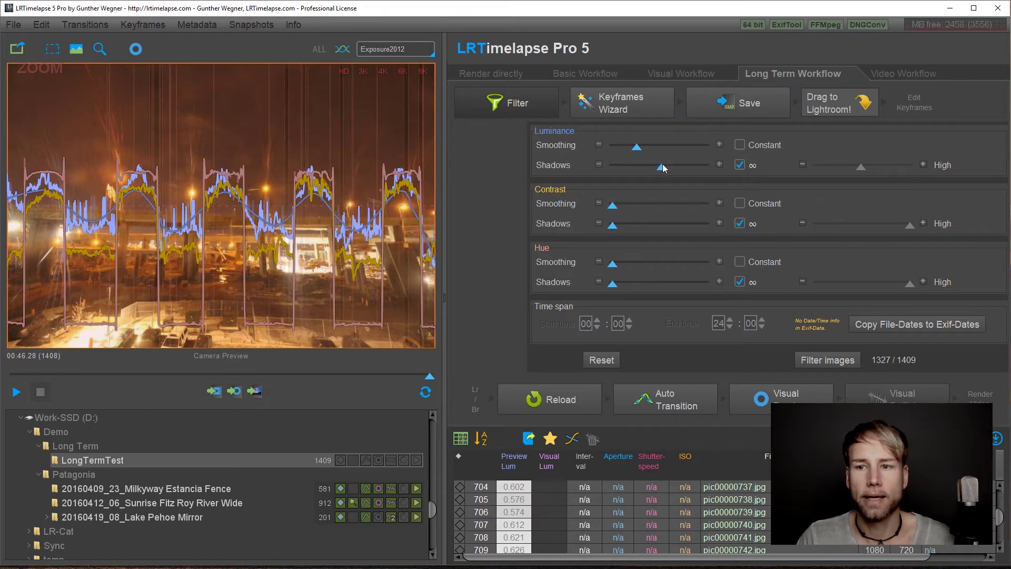
{"action": "left_click", "coordinate": [687, 167]}
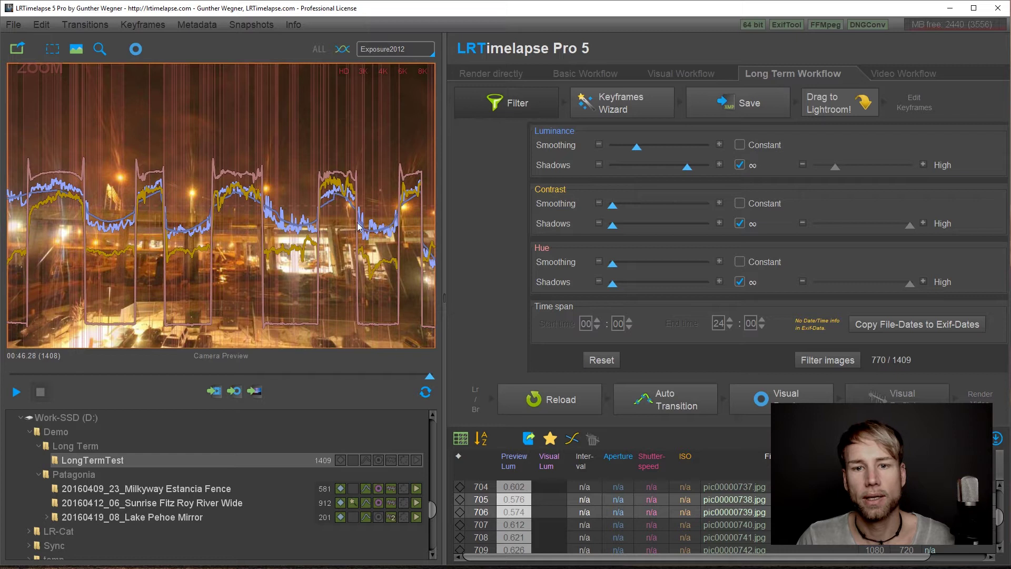
{"action": "left_click", "coordinate": [693, 167]}
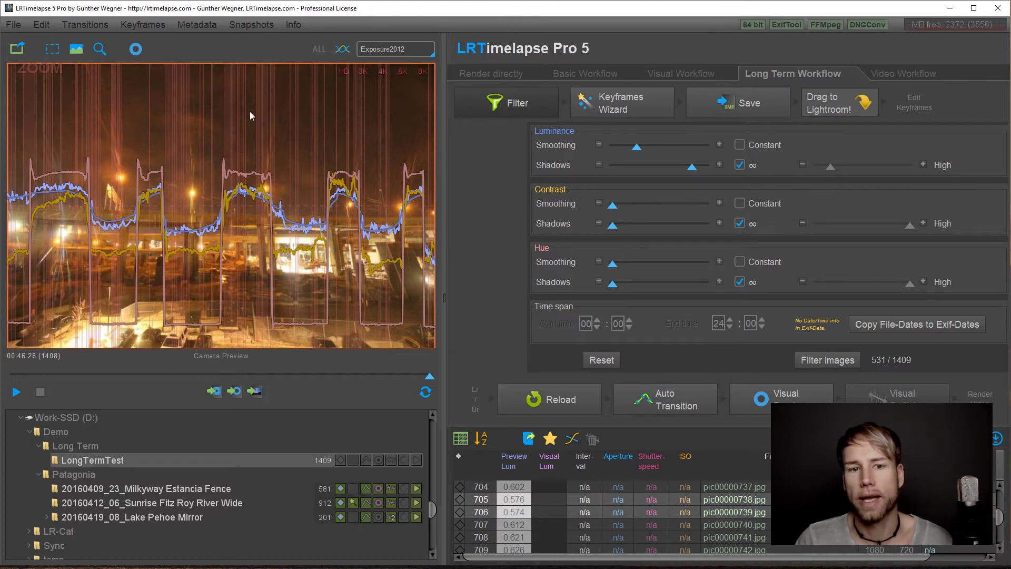
{"action": "left_click", "coordinate": [740, 165]}
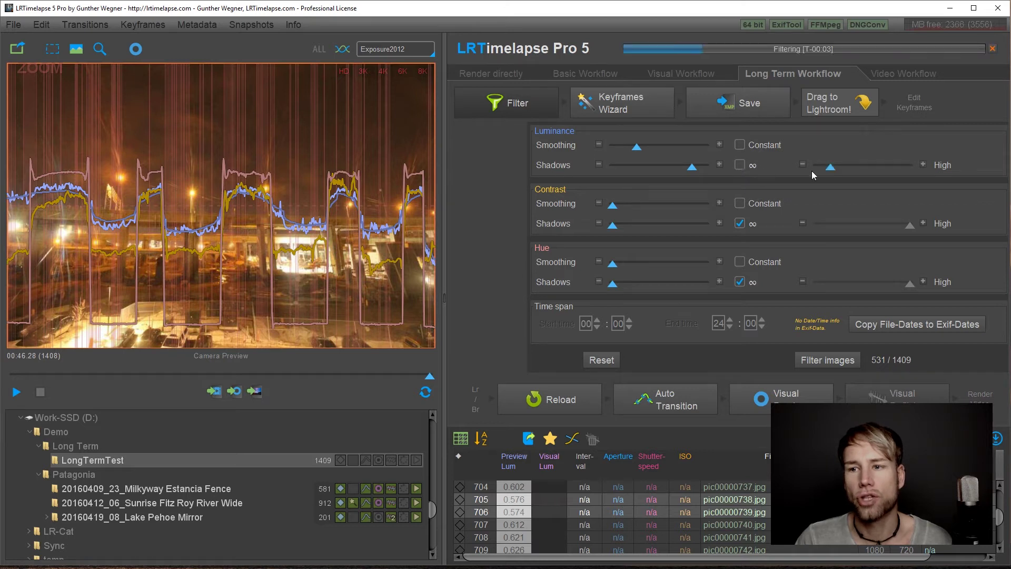
{"action": "left_click_drag", "start_coordinate": [829, 172], "coordinate": [880, 171]}
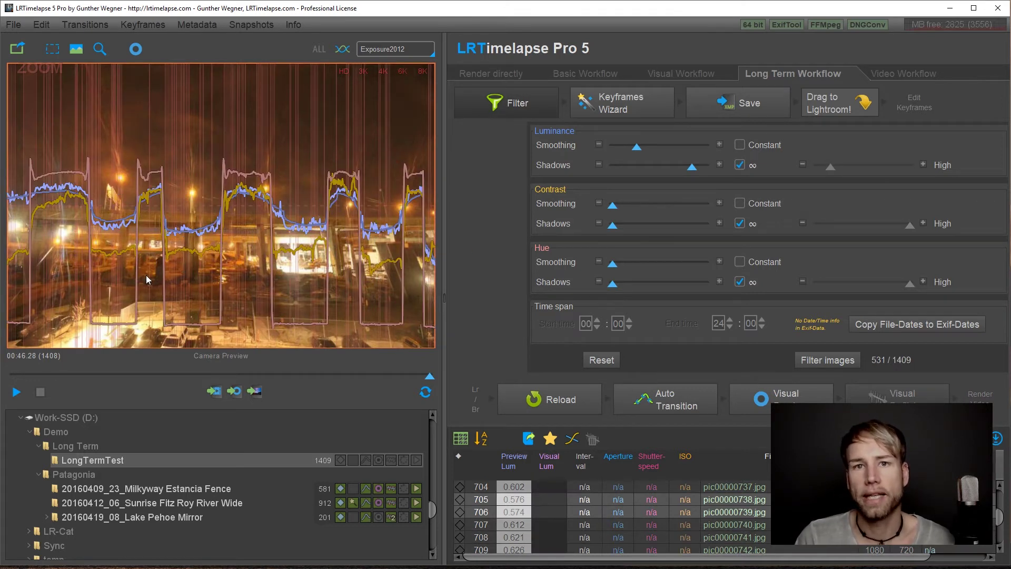
{"action": "left_click", "coordinate": [16, 392]}
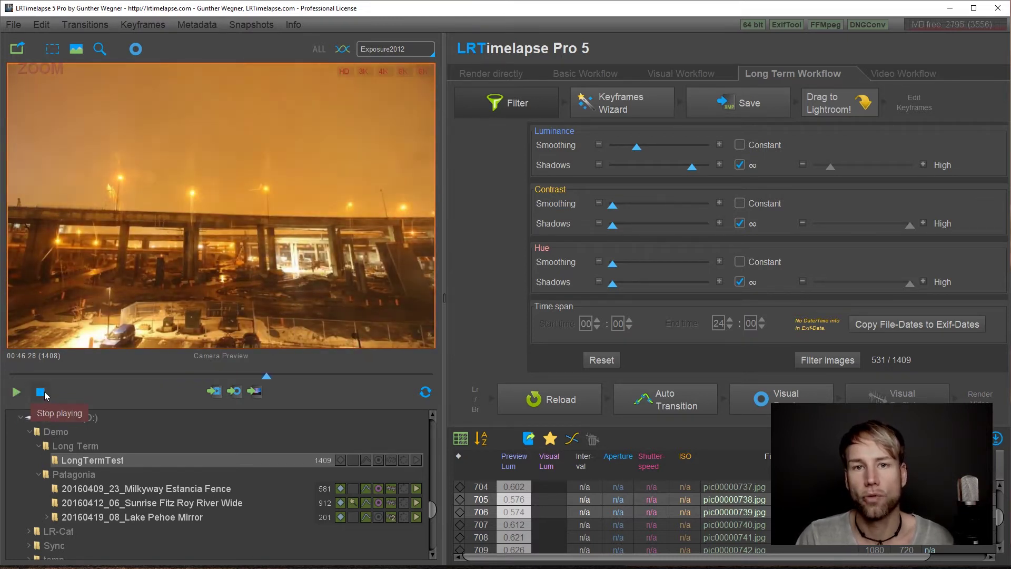
{"action": "left_click", "coordinate": [42, 393]}
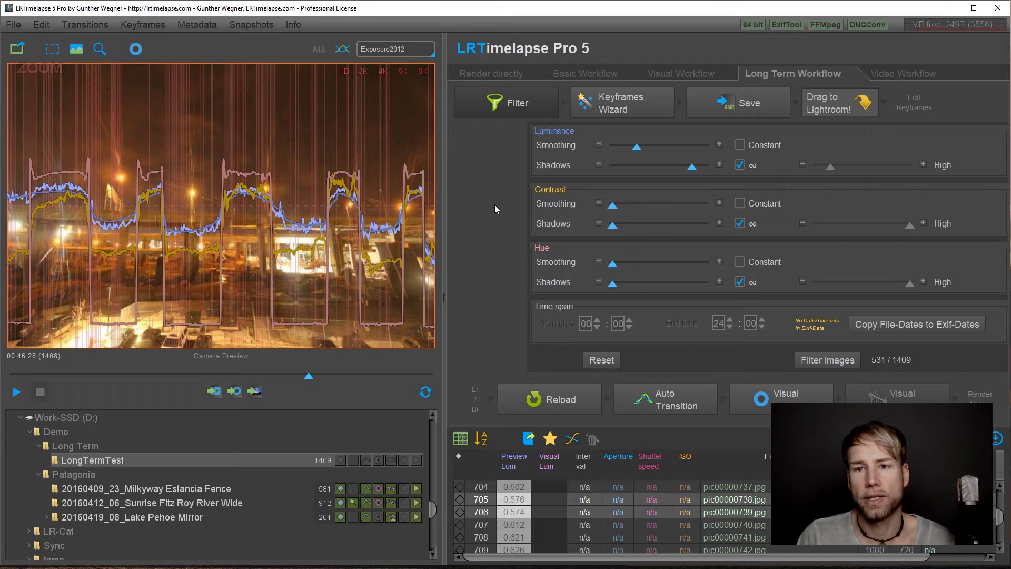
Step: Reset the filters and set Hue Smoothing to a Constant level, leaving 640 of 1409 images
{"action": "left_click", "coordinate": [597, 361]}
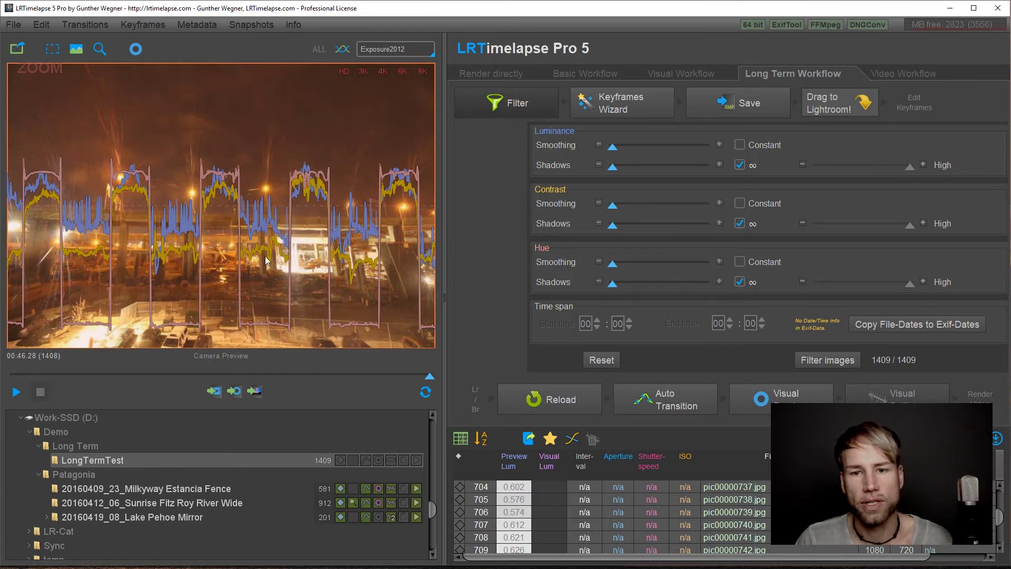
{"action": "left_click", "coordinate": [740, 262]}
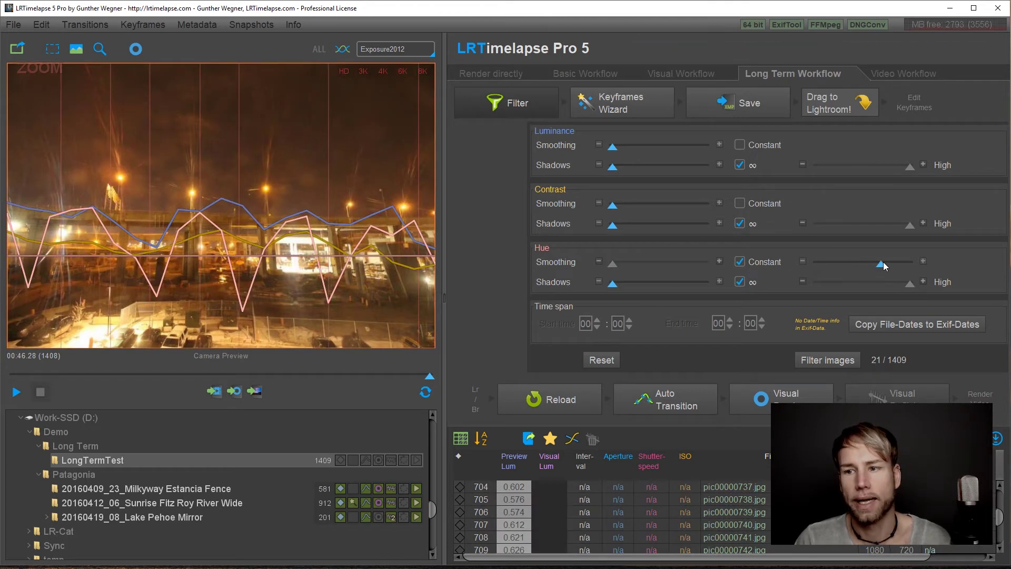
{"action": "left_click", "coordinate": [882, 263]}
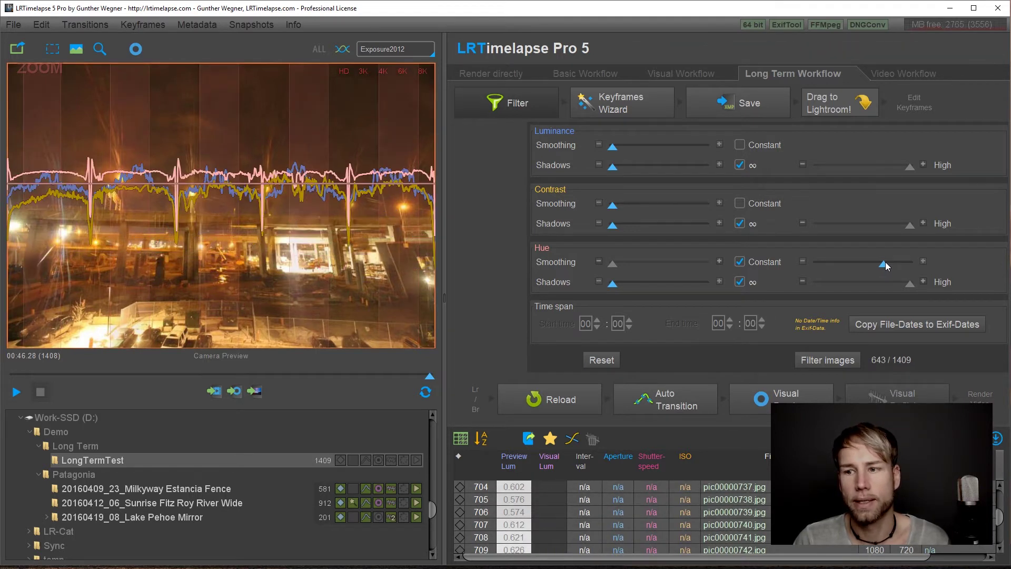
{"action": "left_click", "coordinate": [885, 262]}
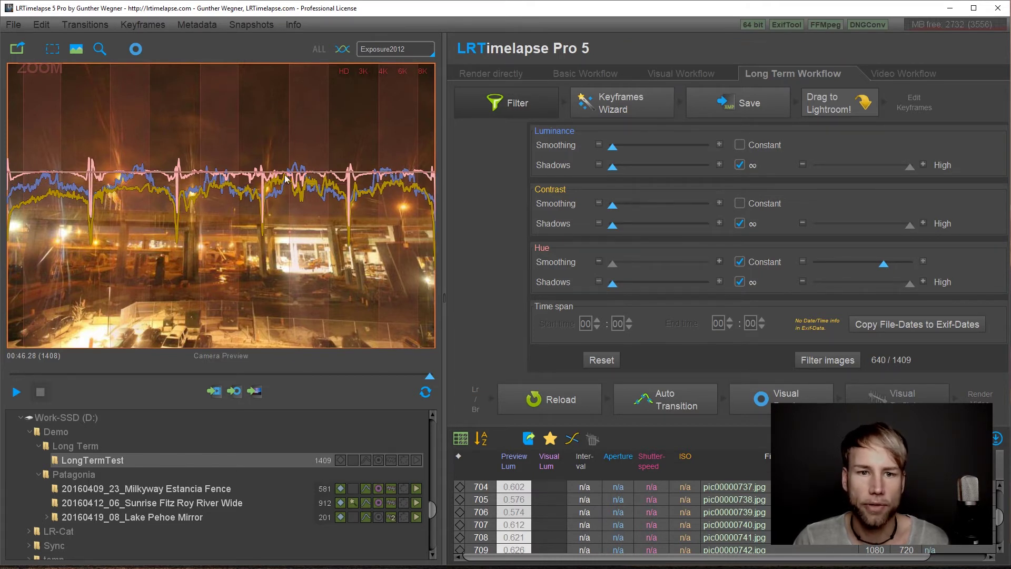
{"action": "left_click_drag", "start_coordinate": [434, 373], "coordinate": [166, 377]}
{"action": "left_click", "coordinate": [884, 265]}
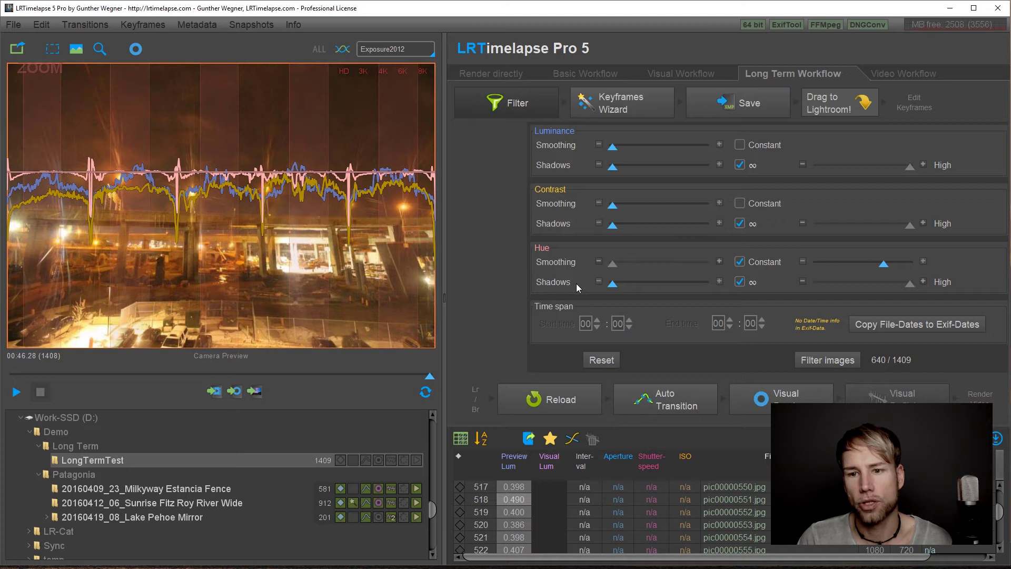
Step: Limit the Hue Shadows high value to cut the selection to 555 images, then replay from the start
{"action": "left_click", "coordinate": [739, 282]}
{"action": "left_click_drag", "start_coordinate": [612, 286], "coordinate": [678, 283]}
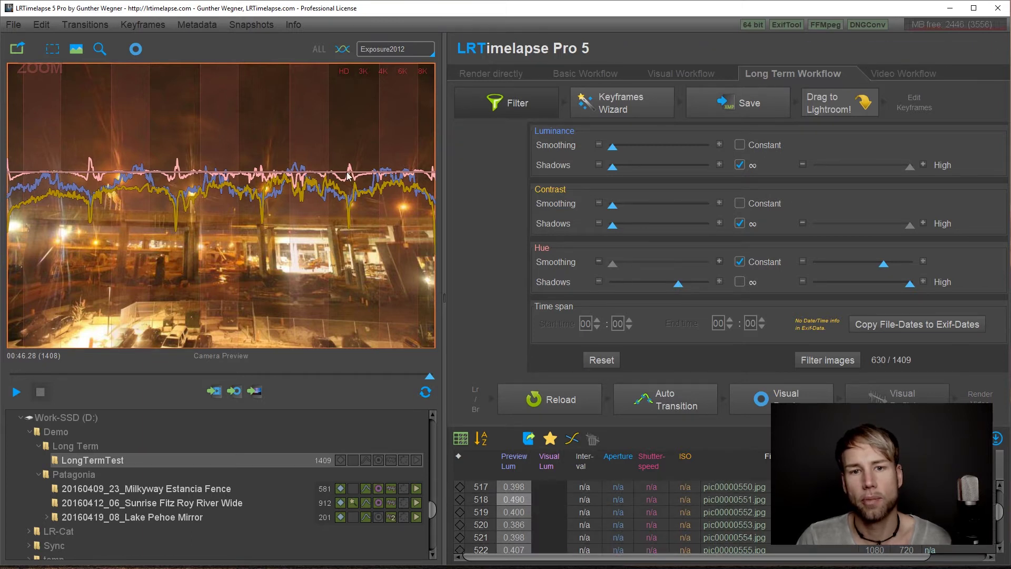
{"action": "key", "text": "space"}
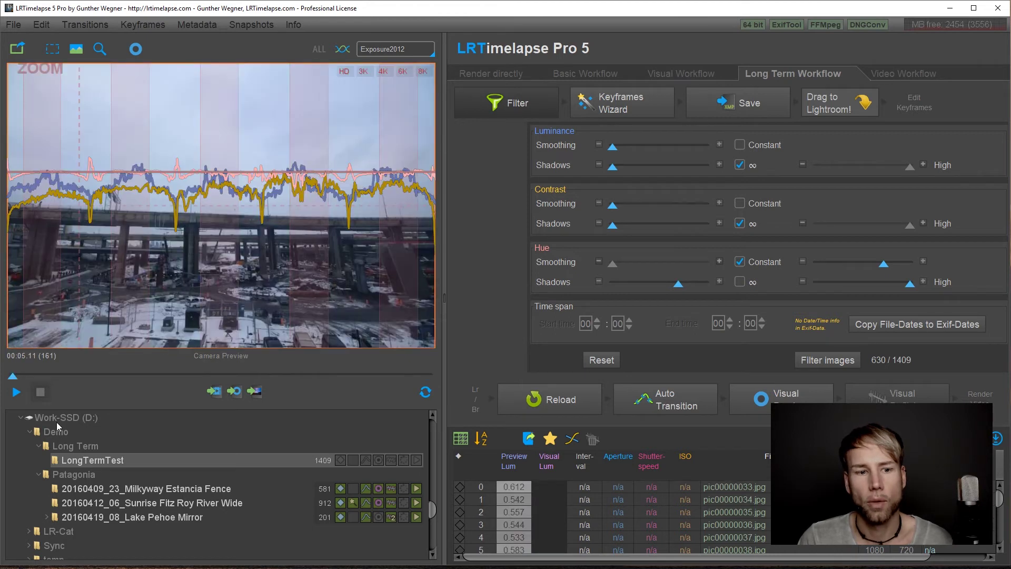
{"action": "left_click", "coordinate": [15, 392]}
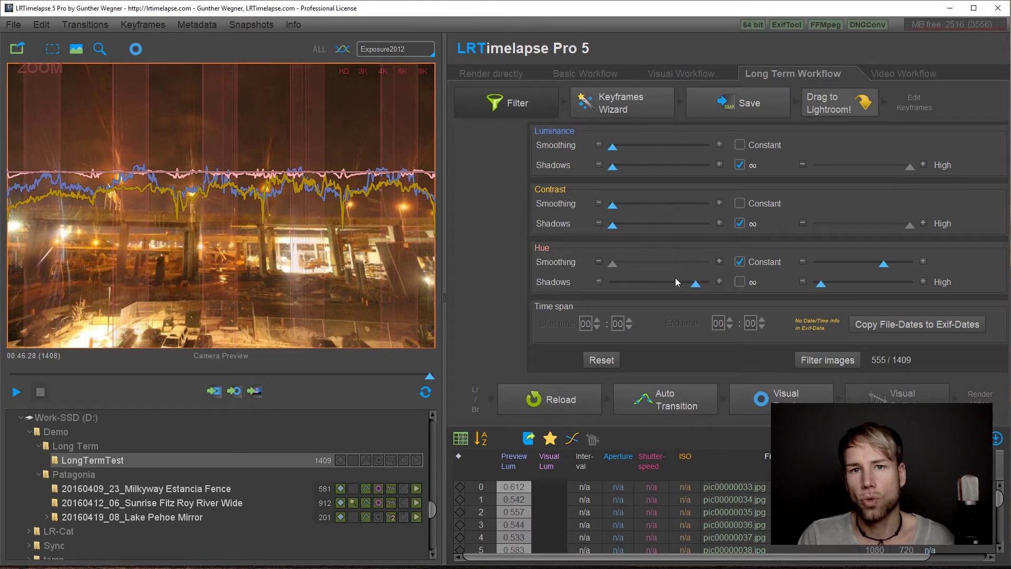
Step: Move the 854 rejected frames into LongTermTest_REMOVED, then reset the filters
{"action": "left_click", "coordinate": [819, 359]}
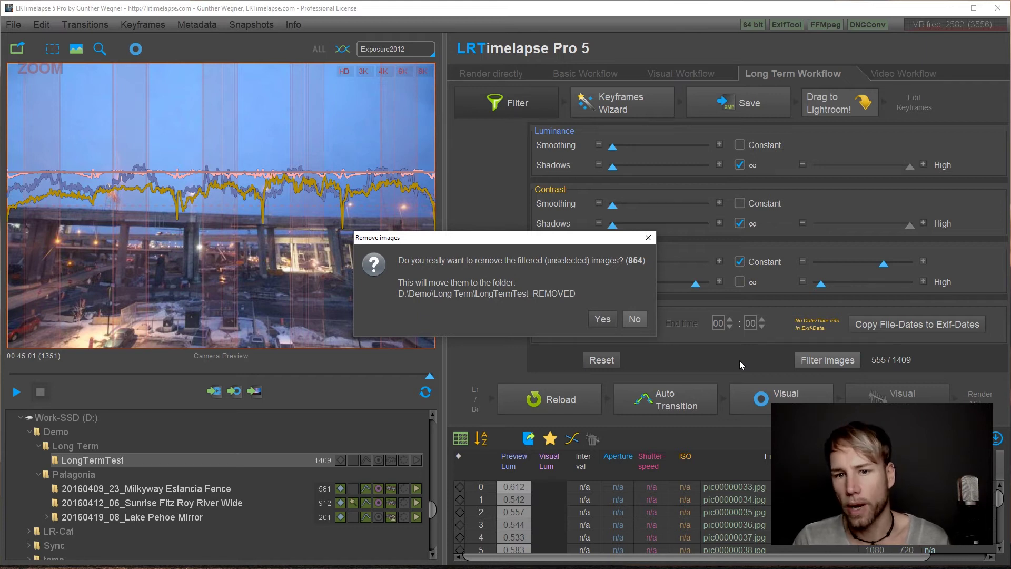
{"action": "left_click", "coordinate": [603, 319]}
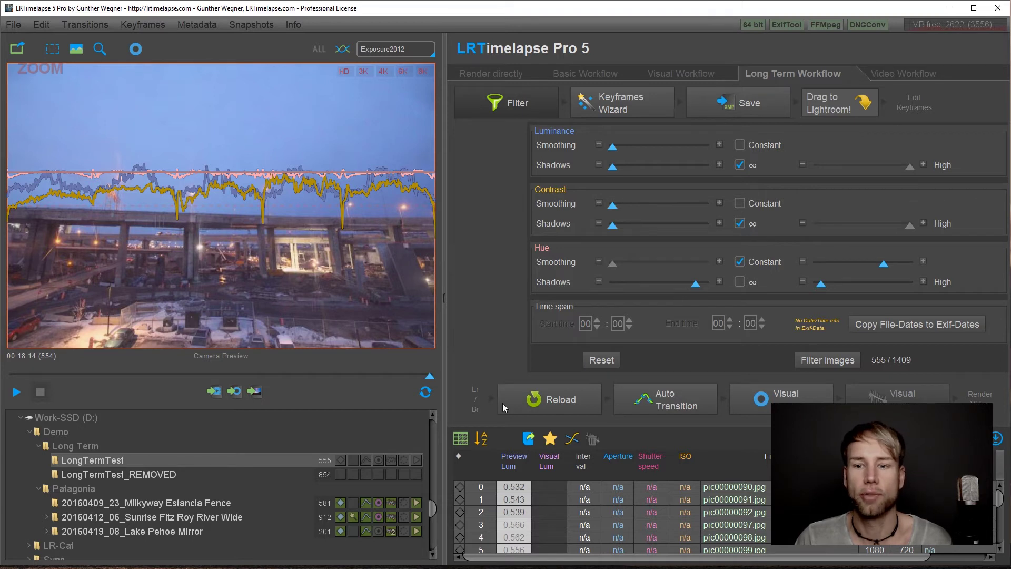
{"action": "left_click", "coordinate": [601, 360]}
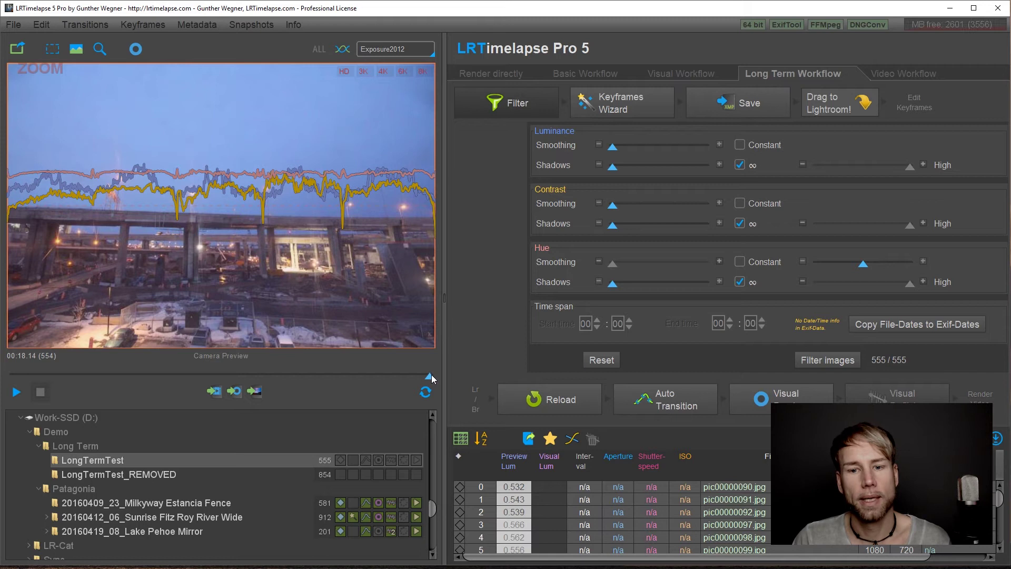
Step: Return to frame 220 and draw a luminance reference rectangle around the central overpass
{"action": "left_click_drag", "start_coordinate": [431, 375], "coordinate": [187, 375]}
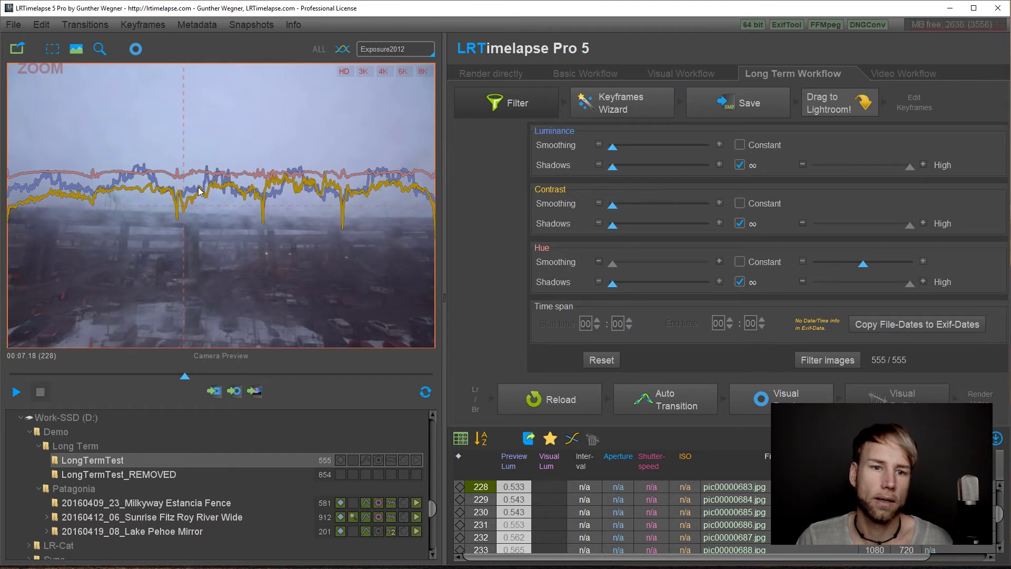
{"action": "left_click_drag", "start_coordinate": [185, 376], "coordinate": [179, 376]}
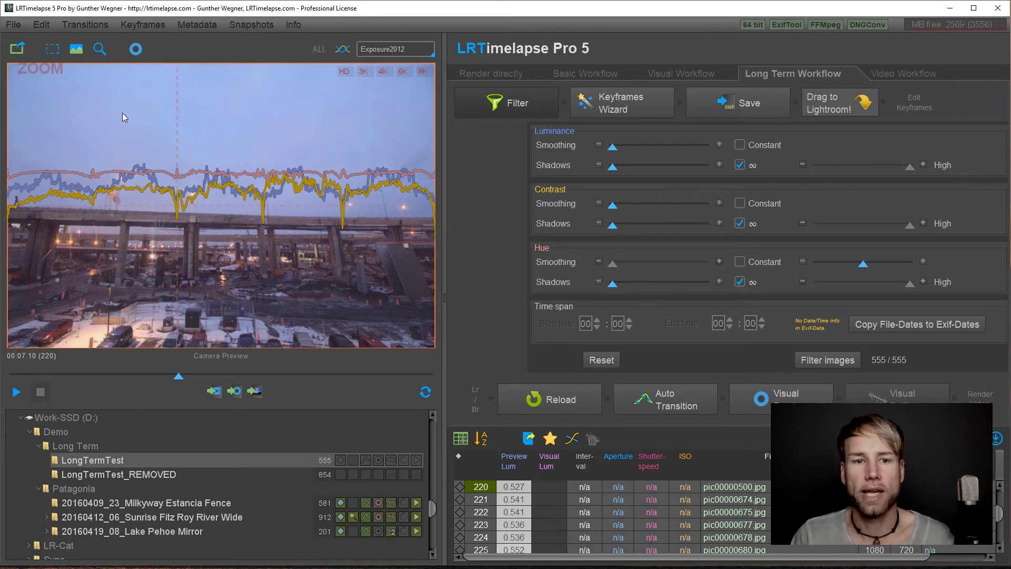
{"action": "left_click_drag", "start_coordinate": [122, 112], "coordinate": [345, 288]}
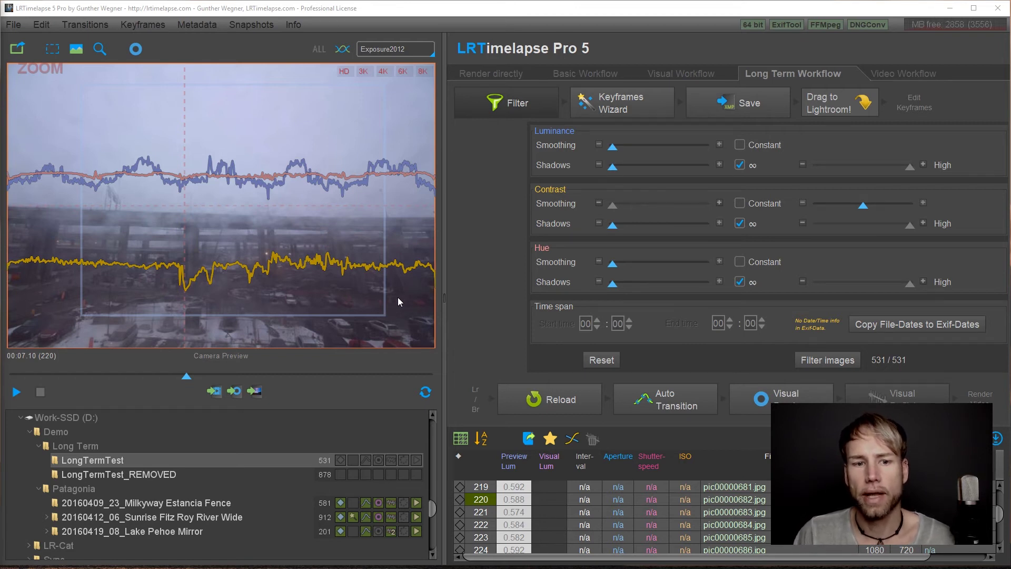
Step: Step through frames 221 to 259 to inspect the flicker
{"action": "left_click", "coordinate": [185, 377]}
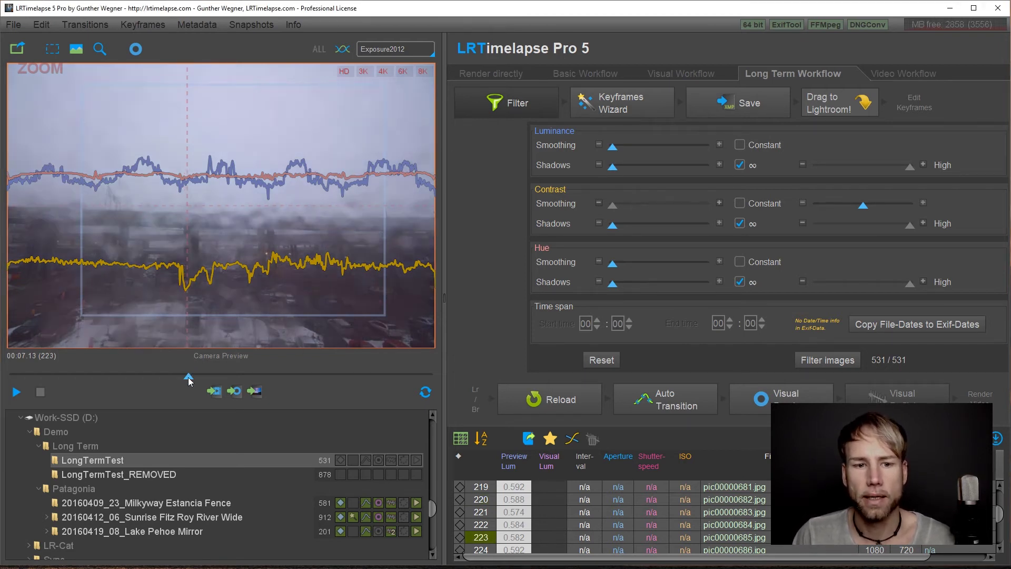
{"action": "left_click", "coordinate": [186, 377]}
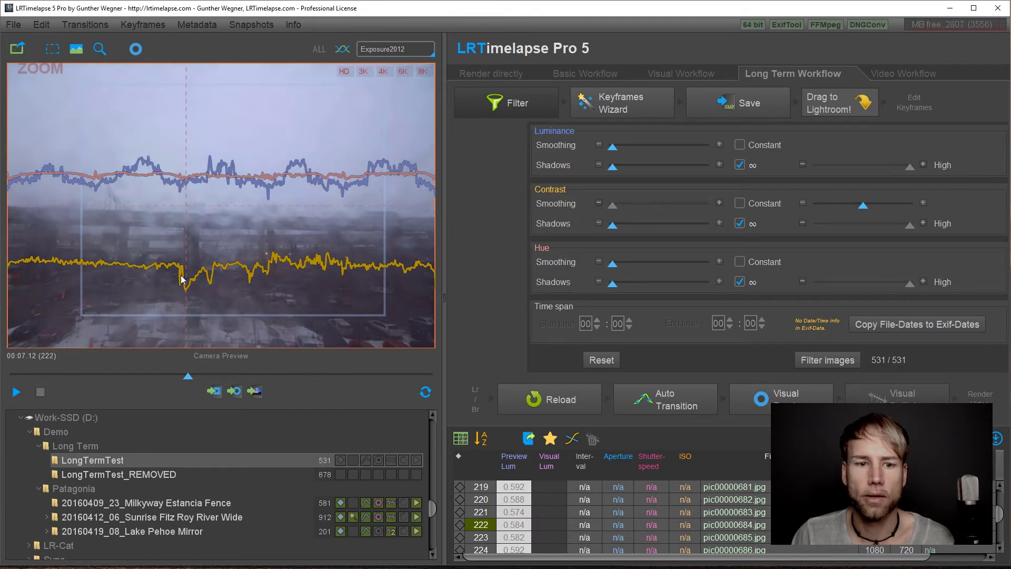
{"action": "left_click_drag", "start_coordinate": [186, 375], "coordinate": [210, 376]}
{"action": "key", "text": "Left"}
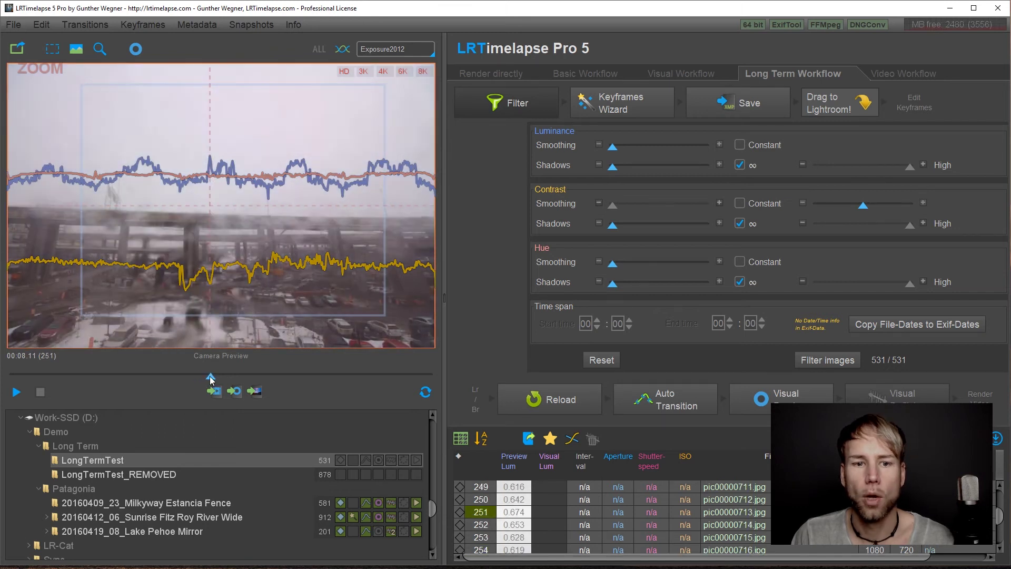
{"action": "left_click_drag", "start_coordinate": [211, 377], "coordinate": [232, 377]}
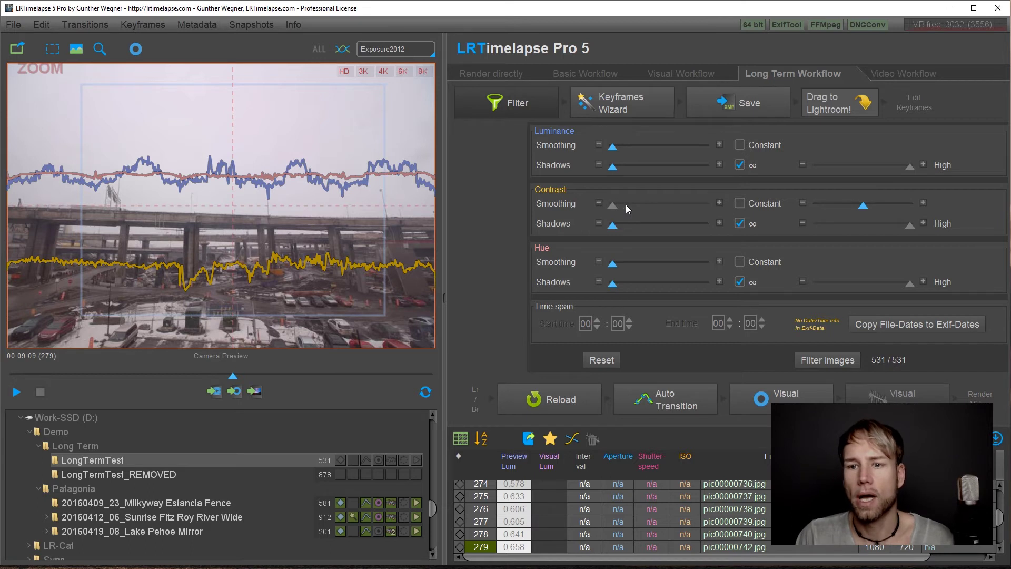
Step: Enable and raise the Contrast Shadows threshold until 487 of 531 images pass, then play the sequence
{"action": "left_click", "coordinate": [739, 223]}
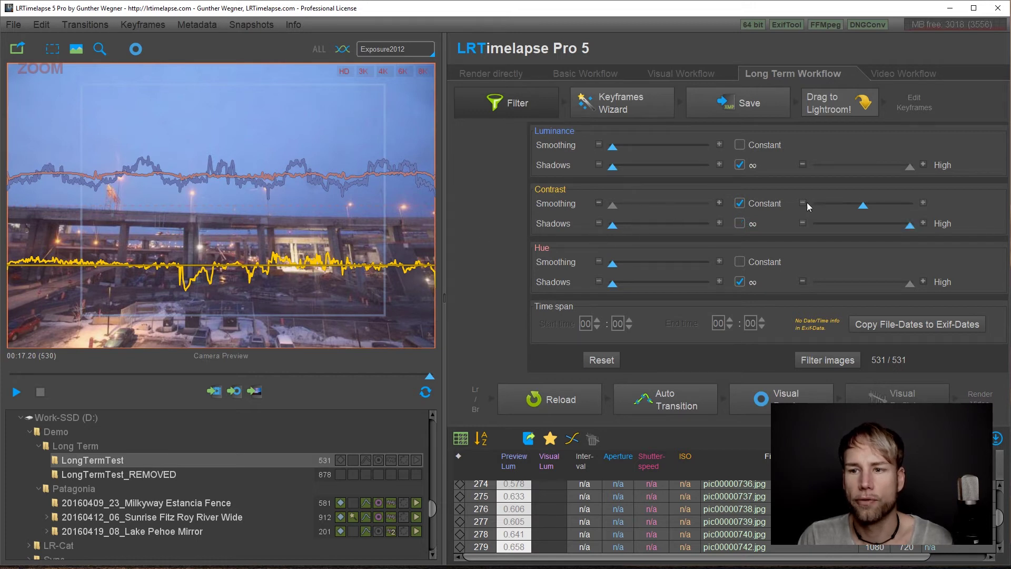
{"action": "left_click_drag", "start_coordinate": [611, 227], "coordinate": [684, 225]}
{"action": "left_click", "coordinate": [719, 222]}
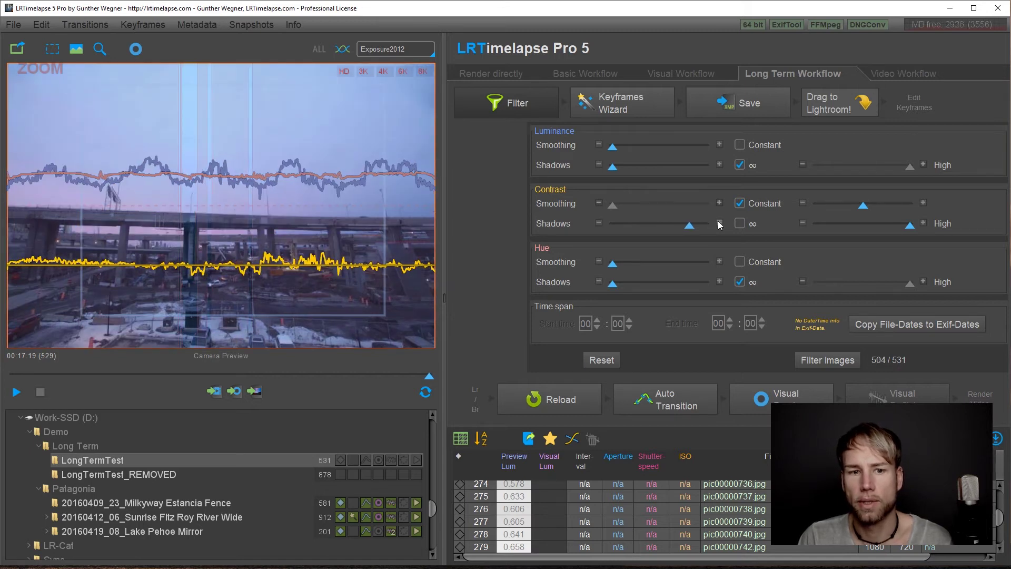
{"action": "left_click", "coordinate": [719, 223]}
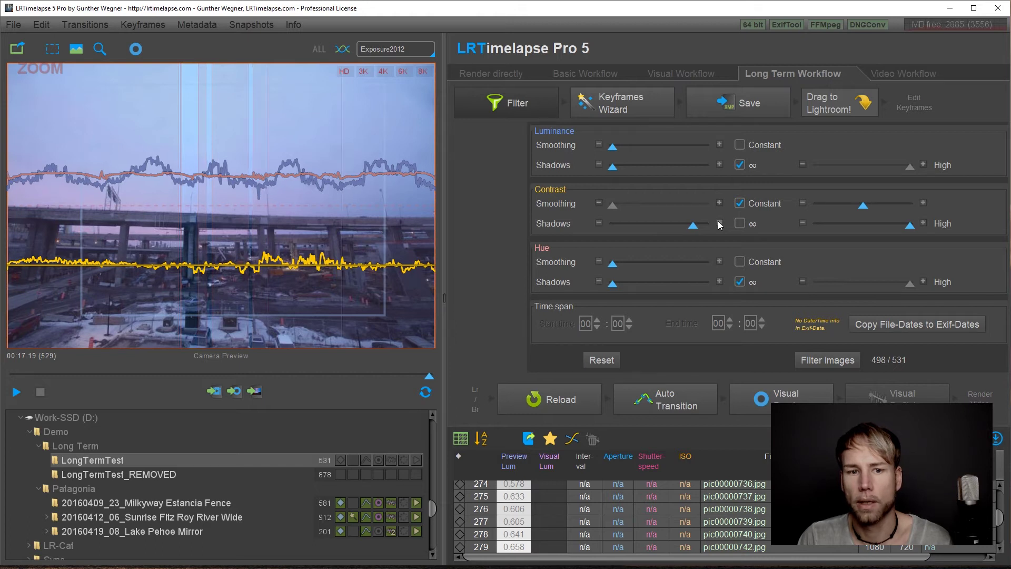
{"action": "left_click", "coordinate": [719, 223]}
{"action": "left_click", "coordinate": [720, 223]}
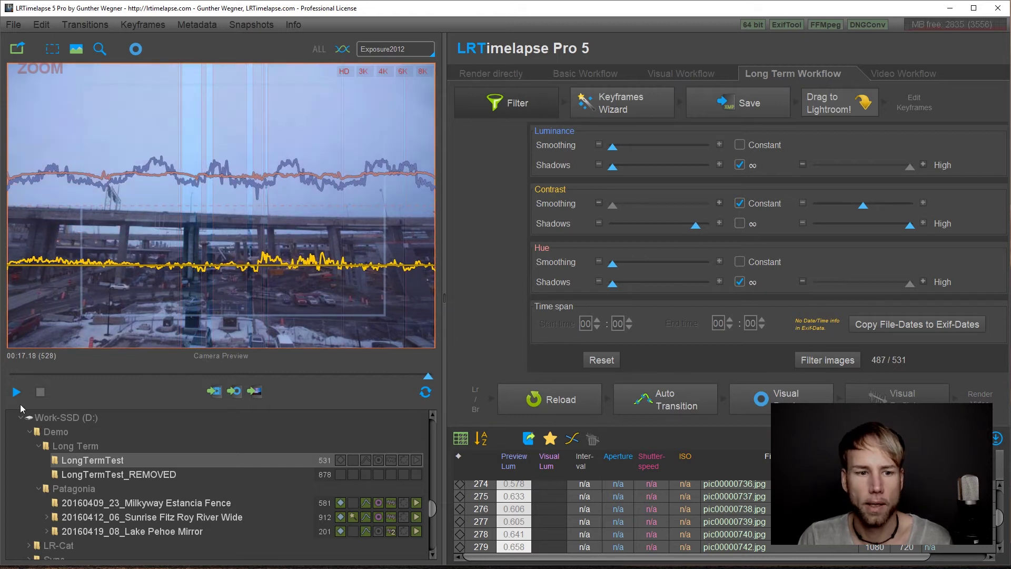
{"action": "left_click", "coordinate": [37, 392]}
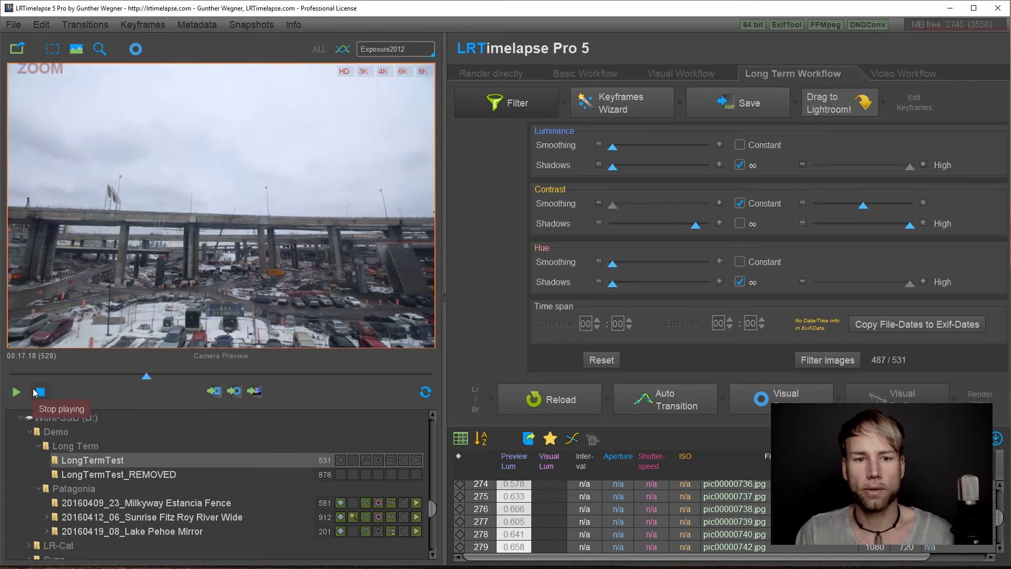
Step: Switch off Constant contrast smoothing and raise it, leaving 459 of 531 images, then replay
{"action": "left_click", "coordinate": [39, 392]}
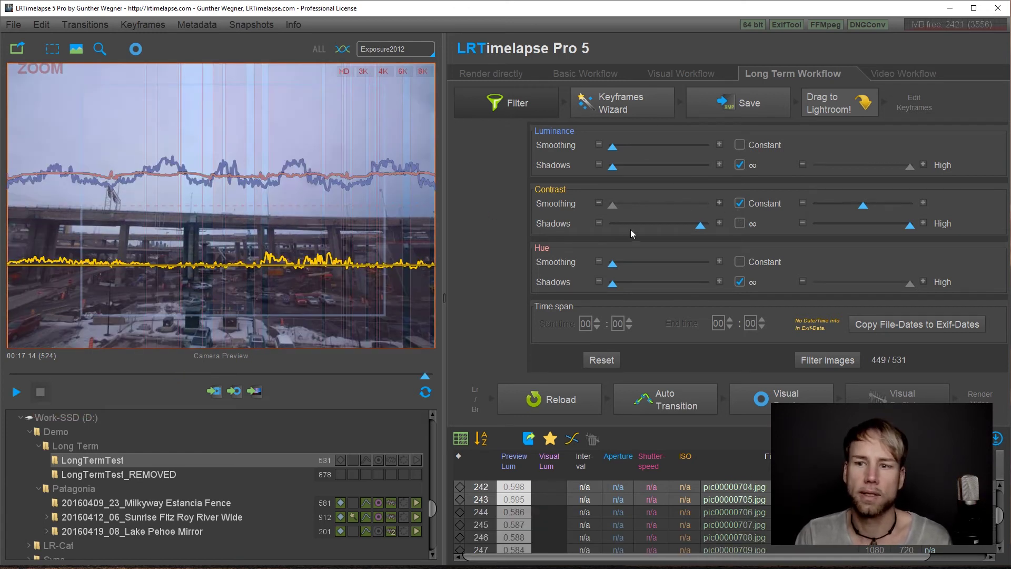
{"action": "left_click", "coordinate": [740, 204]}
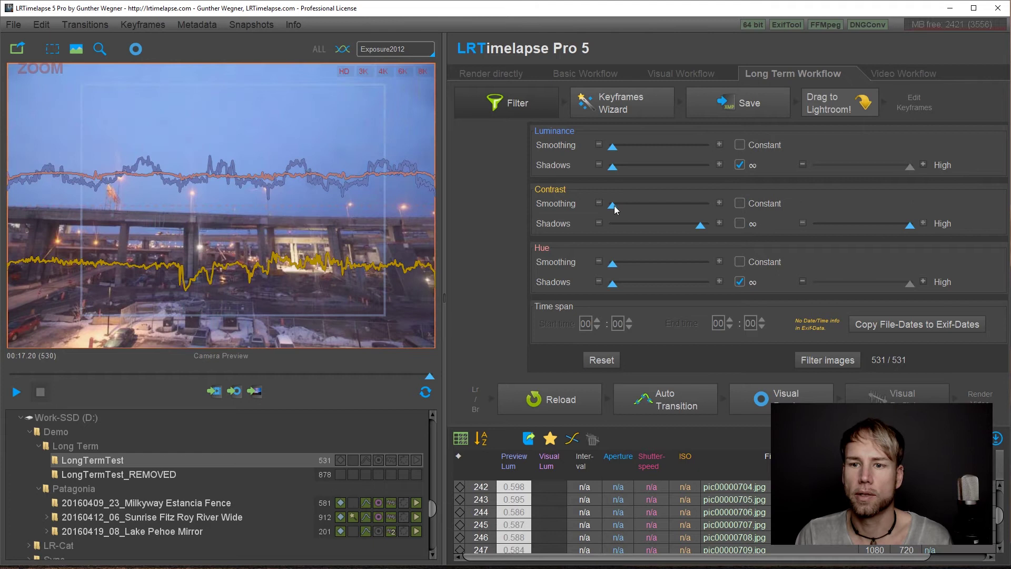
{"action": "left_click_drag", "start_coordinate": [645, 208], "coordinate": [644, 208]}
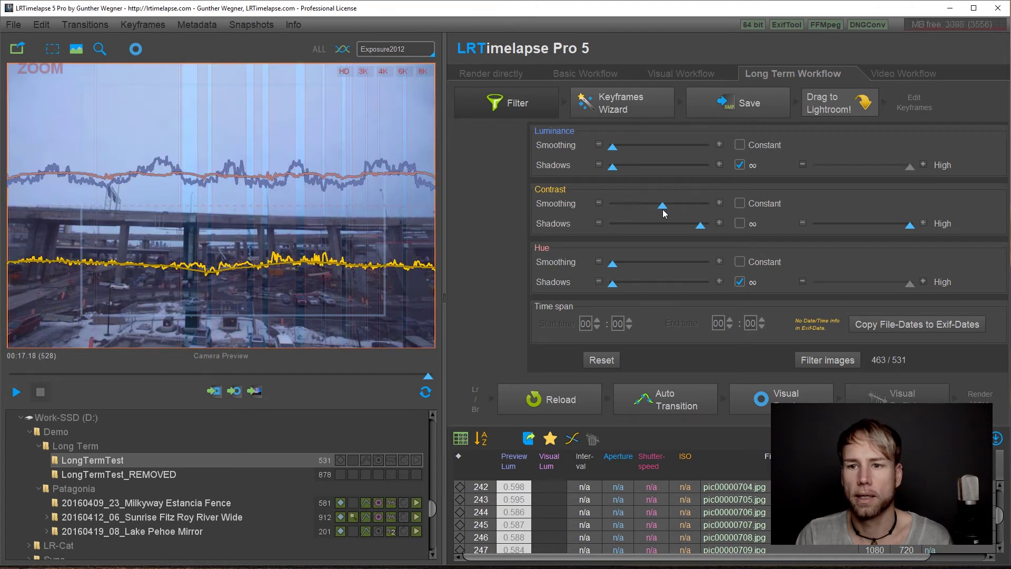
{"action": "left_click_drag", "start_coordinate": [675, 205], "coordinate": [695, 210]}
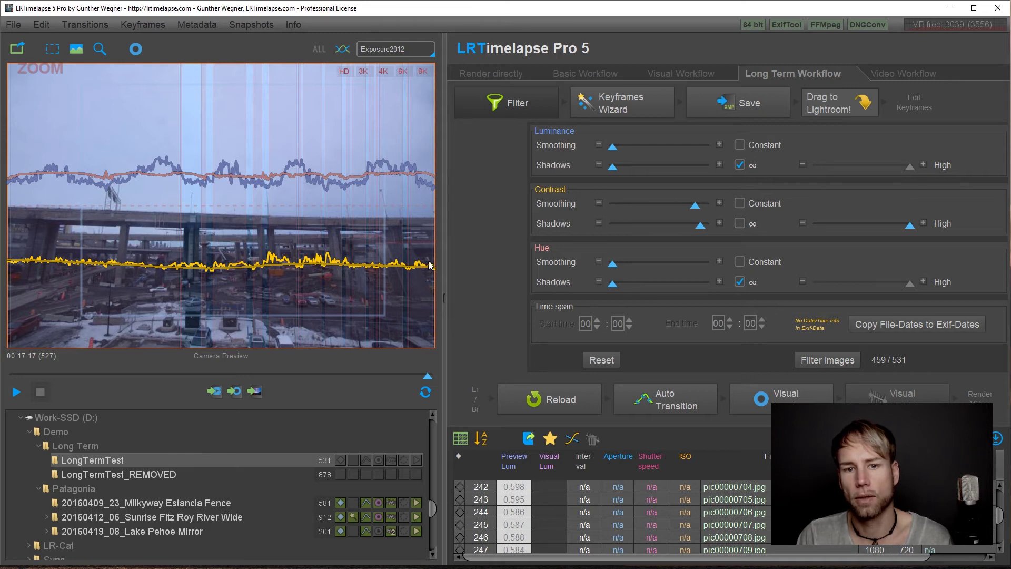
{"action": "left_click", "coordinate": [16, 391]}
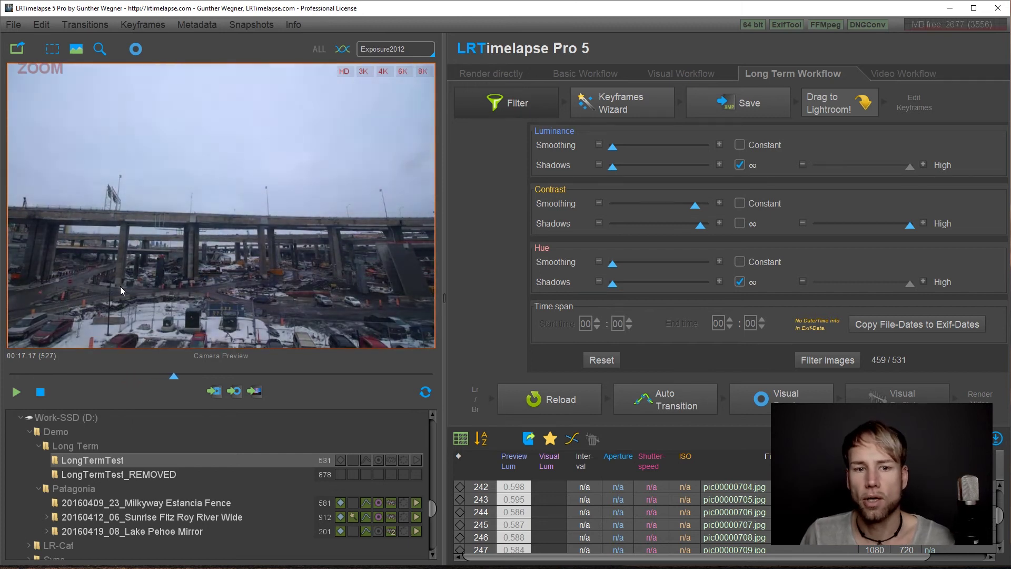
Step: Stop playback, move the 72 filtered-out frames to LongTermTest_REMOVED, then scrub back to inspect earlier frames
{"action": "key", "text": "space"}
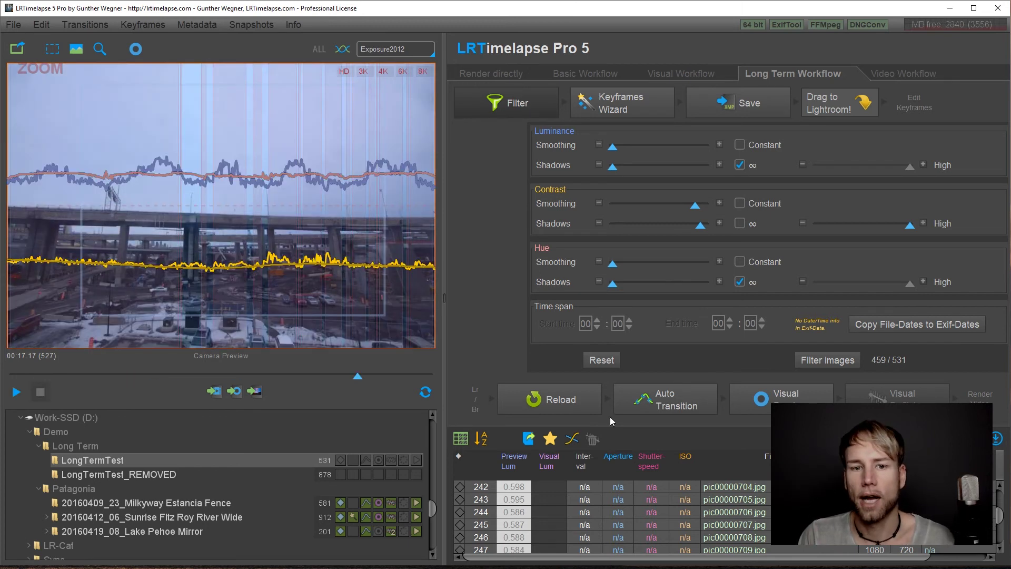
{"action": "left_click", "coordinate": [833, 359]}
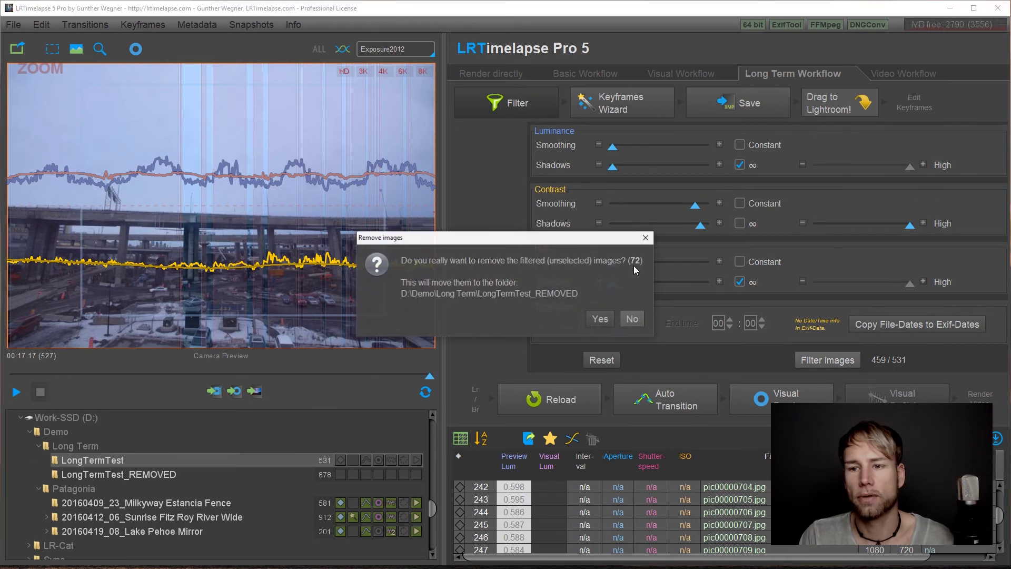
{"action": "left_click", "coordinate": [604, 315]}
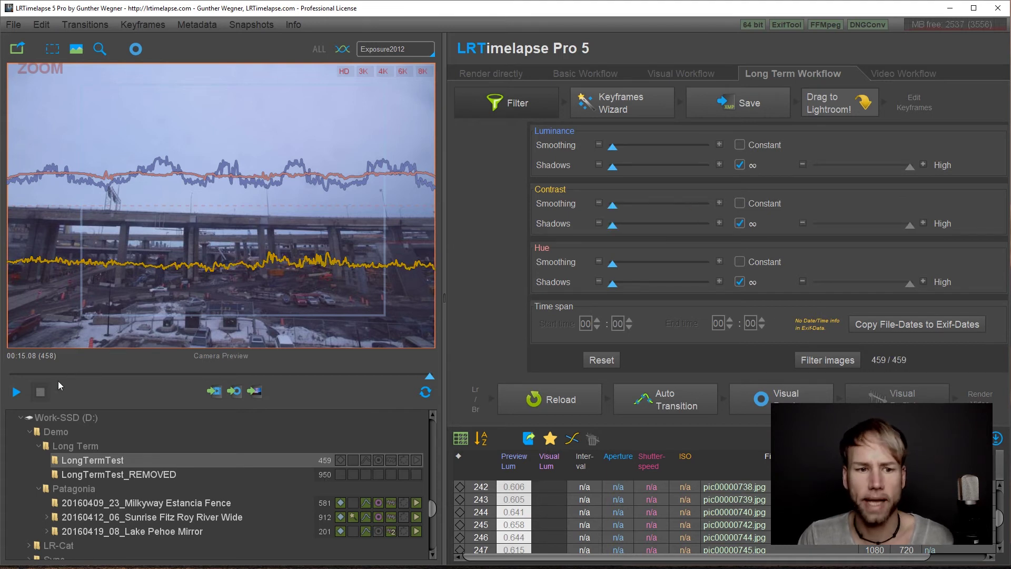
{"action": "left_click_drag", "start_coordinate": [430, 376], "coordinate": [255, 384]}
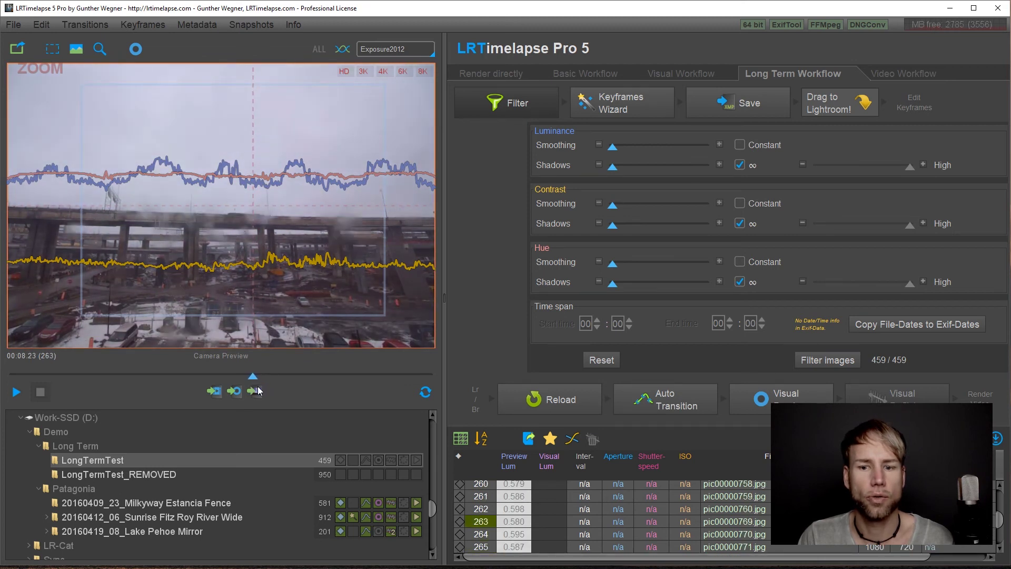
Step: Move the frames in rows 261–265 to LongTermTest_REMOVED, leaving 454 images
{"action": "left_click", "coordinate": [489, 522]}
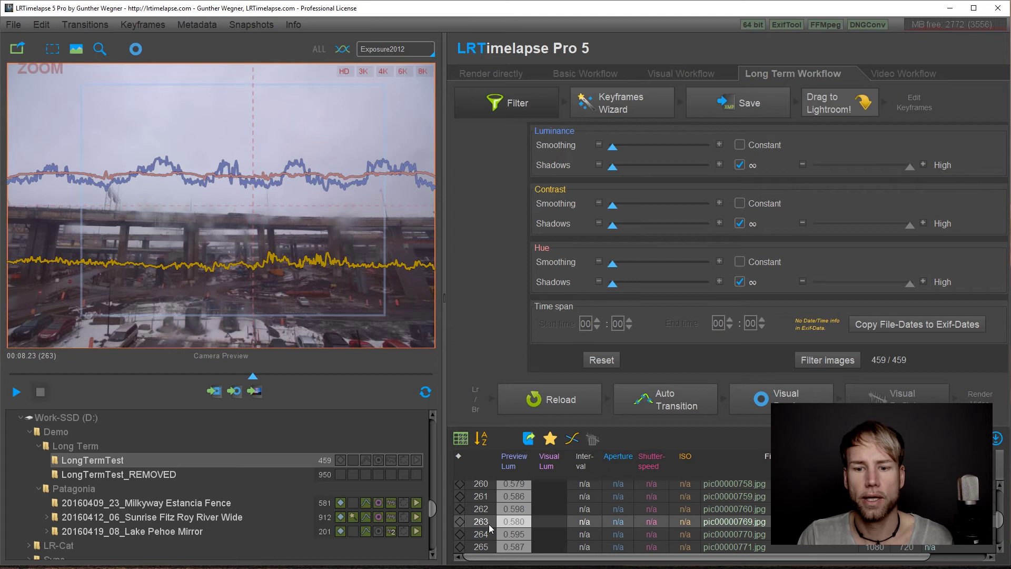
{"action": "left_click_drag", "start_coordinate": [480, 547], "coordinate": [468, 498]}
{"action": "left_click", "coordinate": [467, 497]}
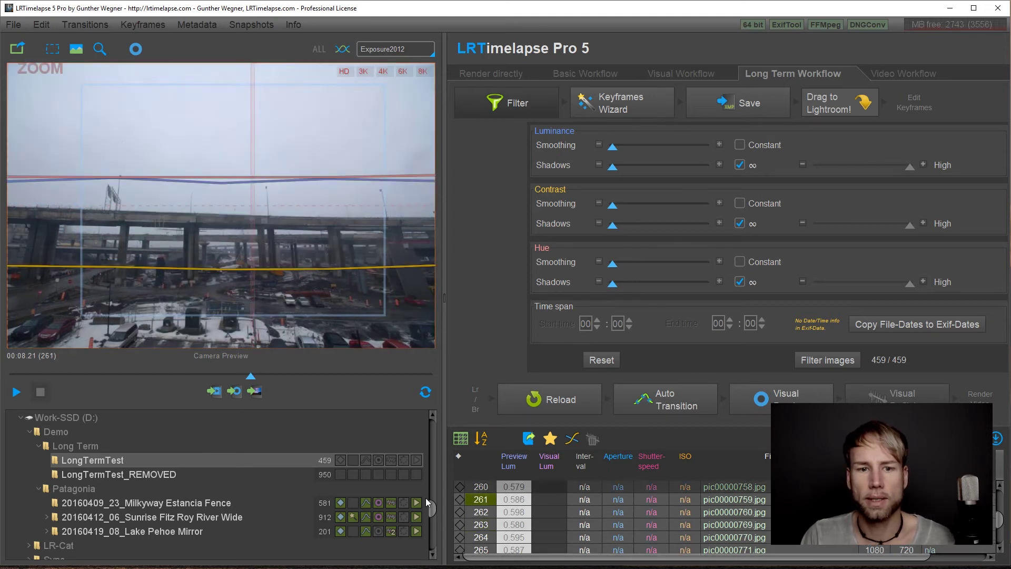
{"action": "right_click", "coordinate": [478, 501]}
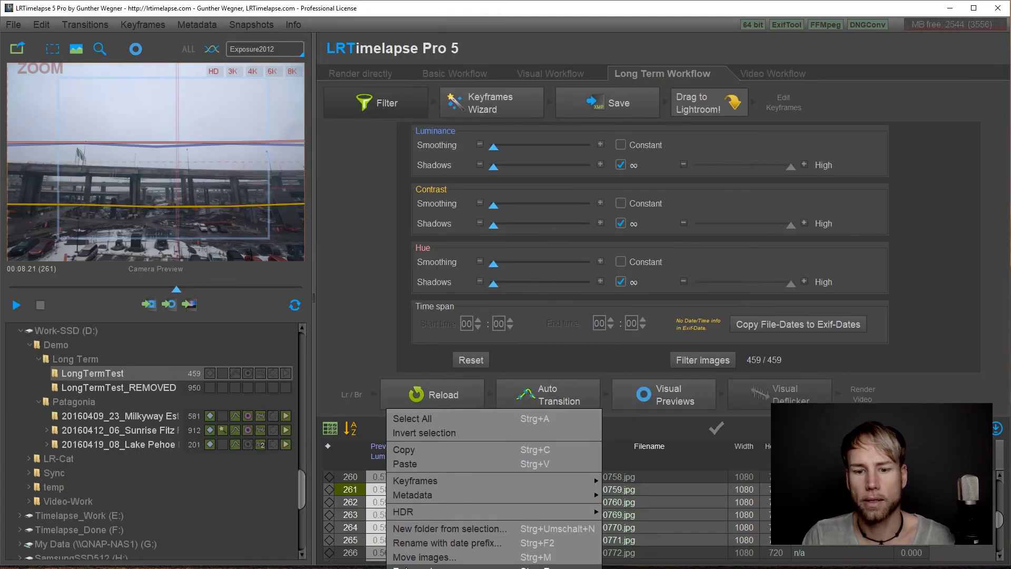
{"action": "left_click", "coordinate": [416, 567]}
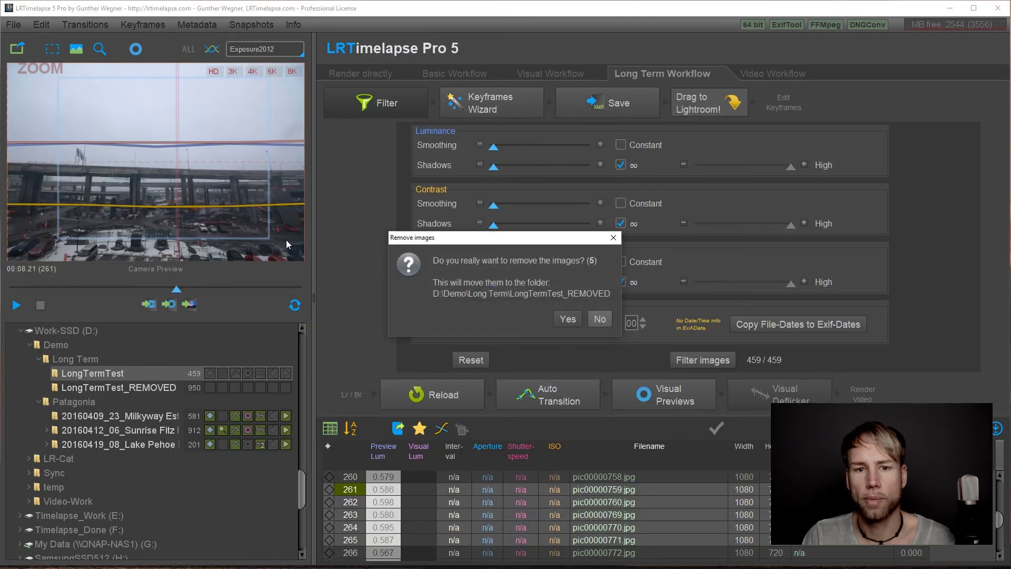
{"action": "left_click", "coordinate": [567, 318]}
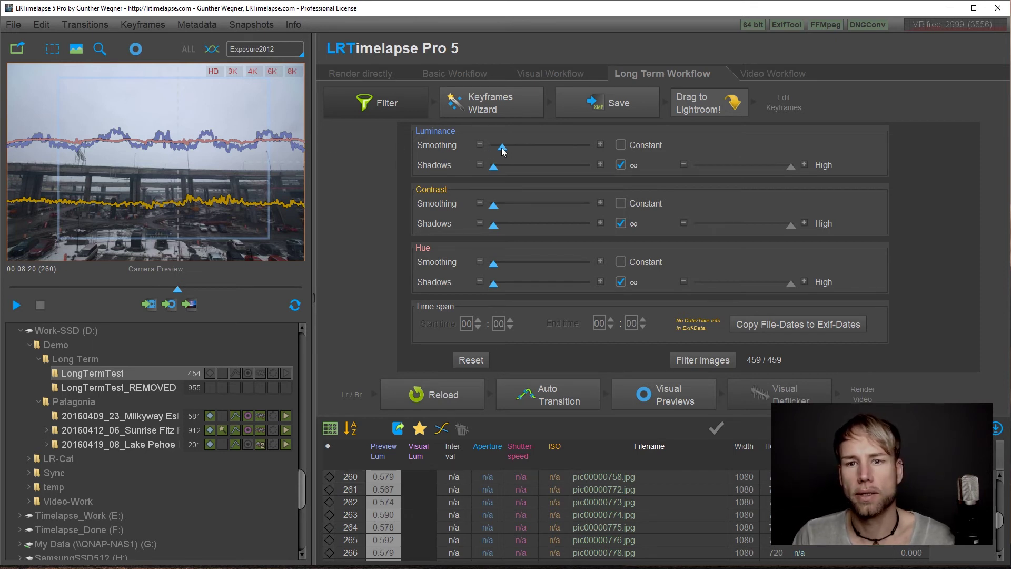
Step: Lower Luminance Smoothing and move the luminance-filtered frames out, leaving 254 images in LongTermTest
{"action": "left_click_drag", "start_coordinate": [536, 149], "coordinate": [582, 167]}
{"action": "left_click", "coordinate": [702, 359]}
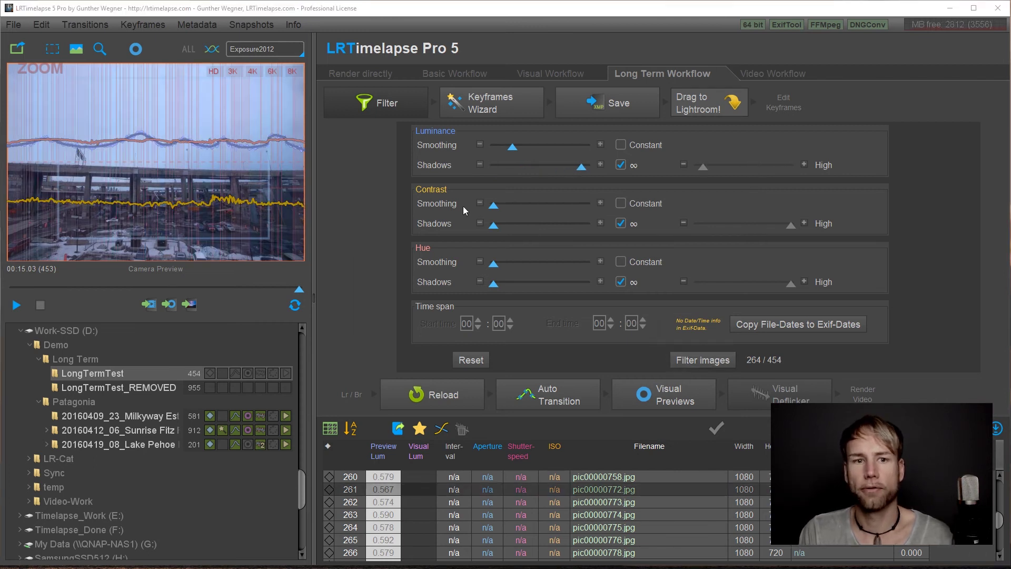
{"action": "left_click", "coordinate": [602, 318]}
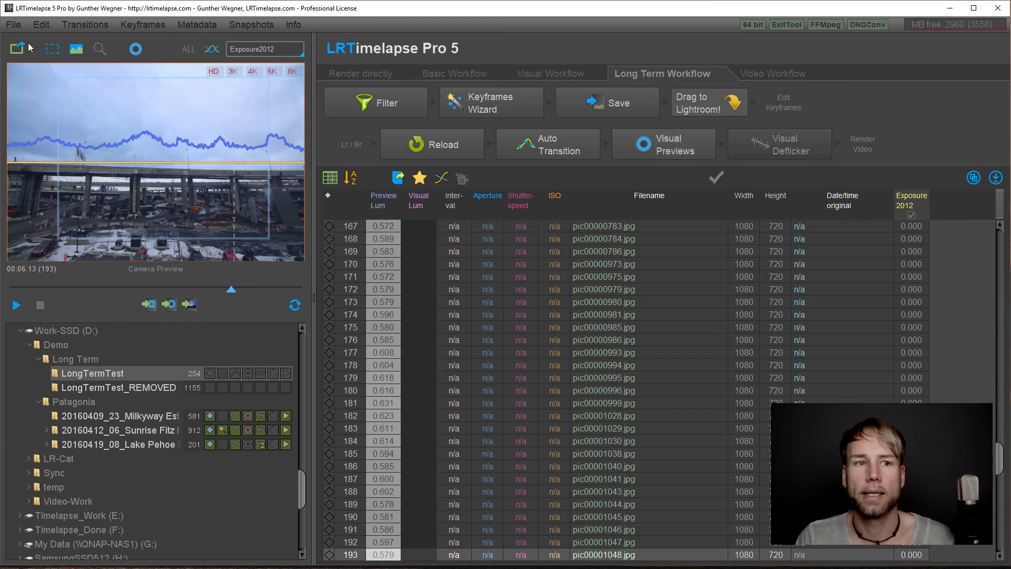
Step: Open Render Video from the File menu and choose Medium for LRT Plus Motion Blur
{"action": "left_click", "coordinate": [15, 26]}
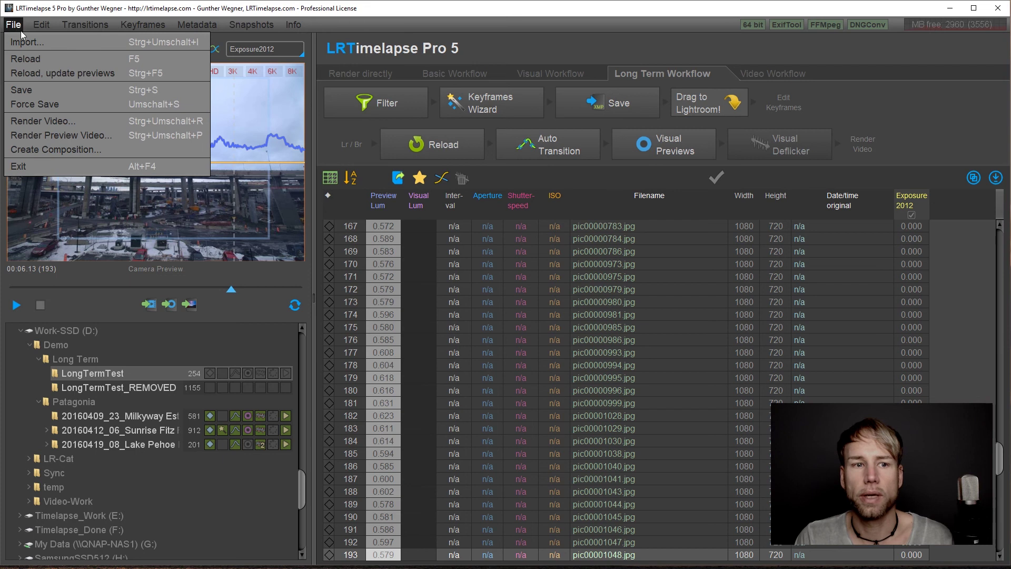
{"action": "left_click", "coordinate": [43, 121]}
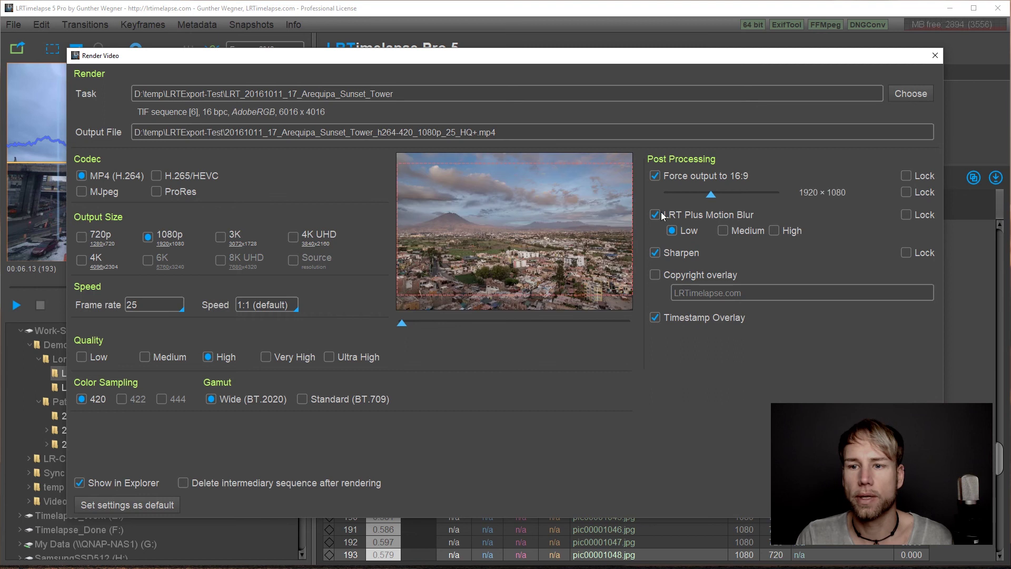
{"action": "left_click", "coordinate": [723, 231]}
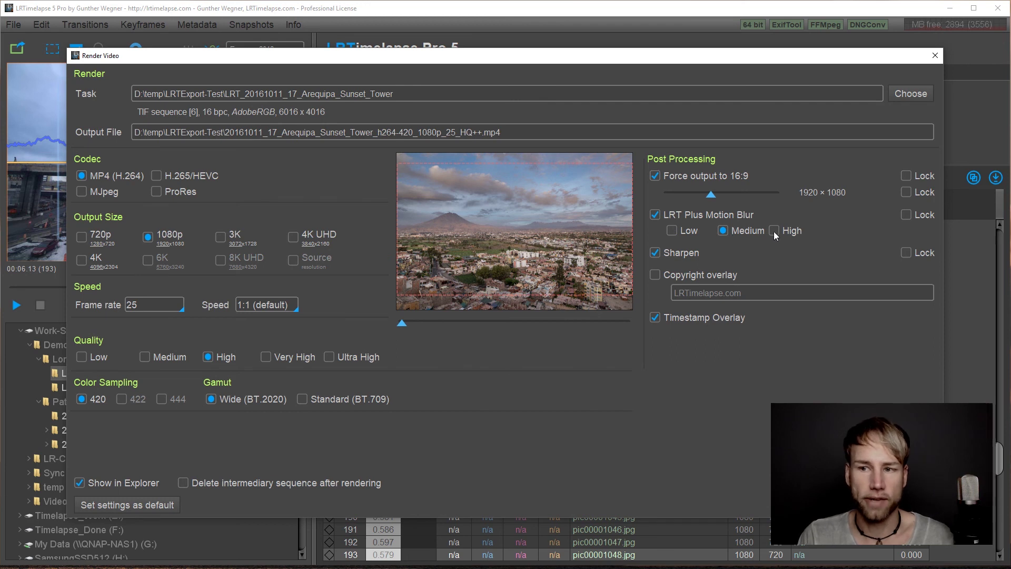